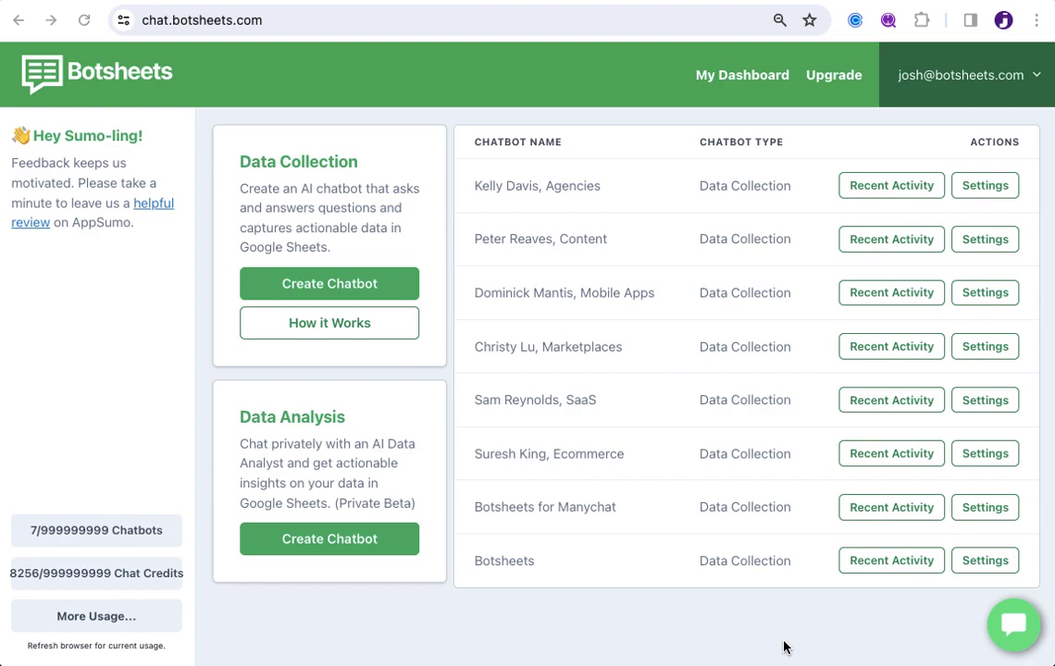
# - Review the monthly usage and plan details, including the message credits, and close the overview
pyautogui.click(103, 579)
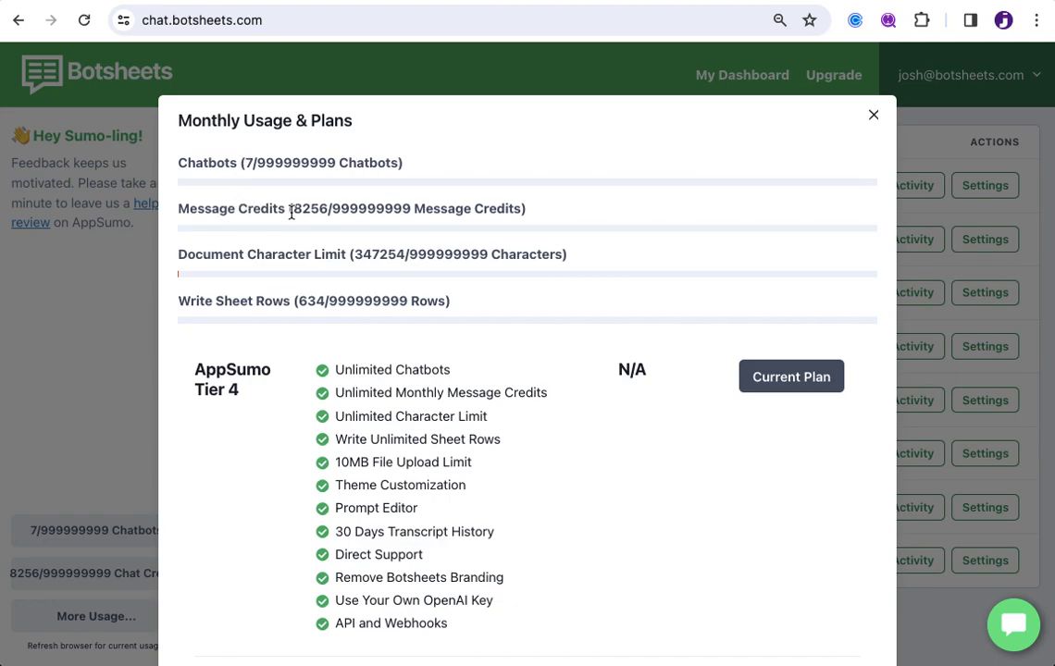
pyautogui.moveTo(292, 211); pyautogui.dragTo(519, 209)
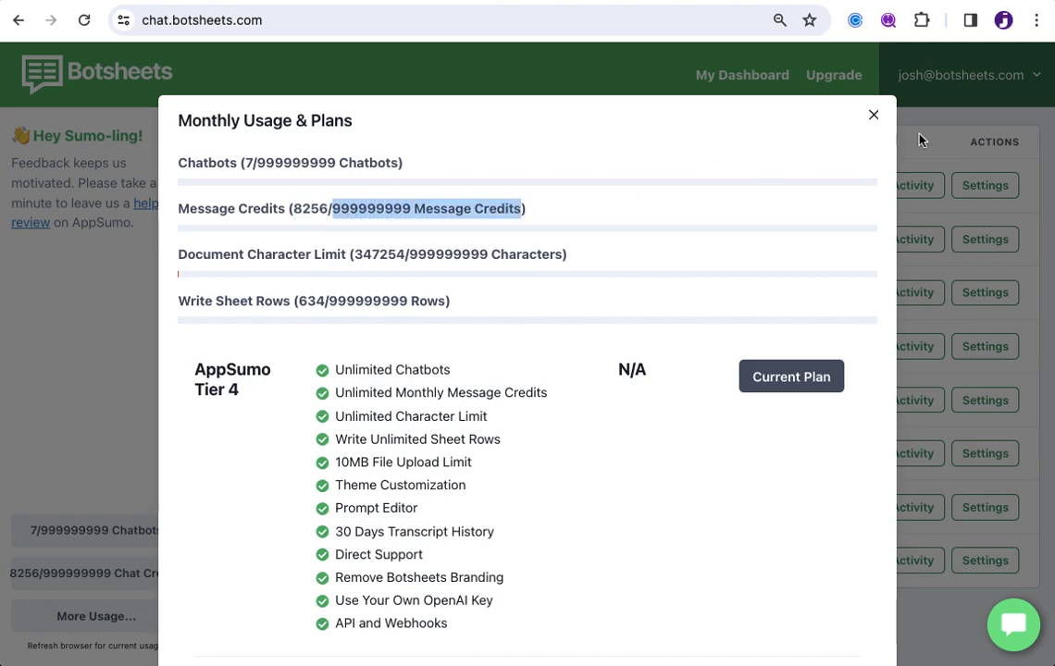
pyautogui.click(874, 118)
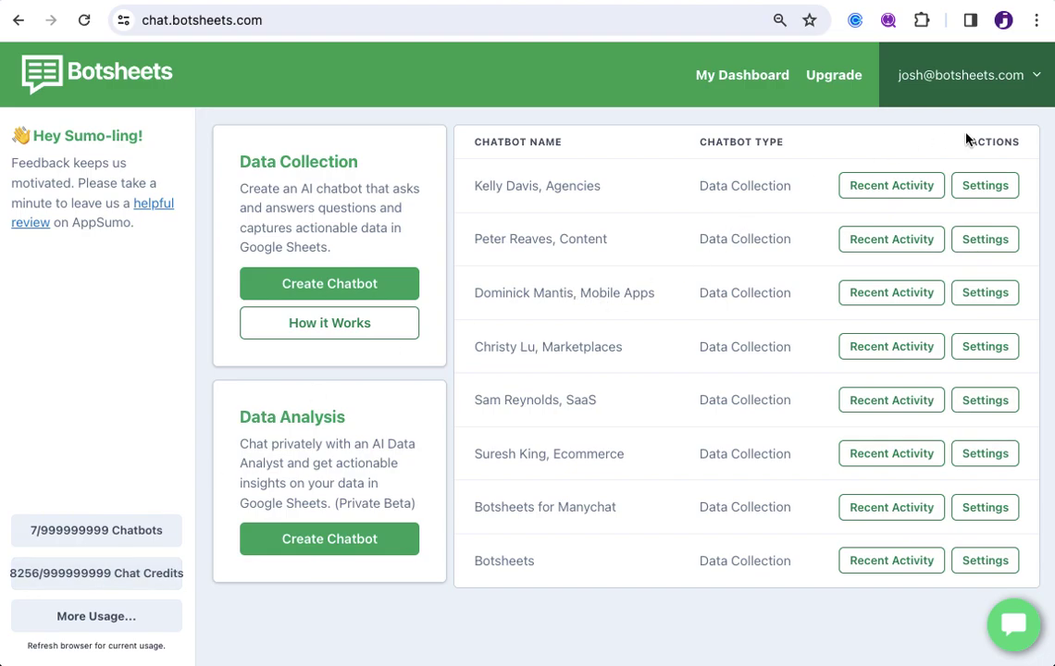
# - Open the settings of the Agencies chatbot and review the GPT-4 Turbo requirement and the OpenAI API Key field
pyautogui.click(1002, 189)
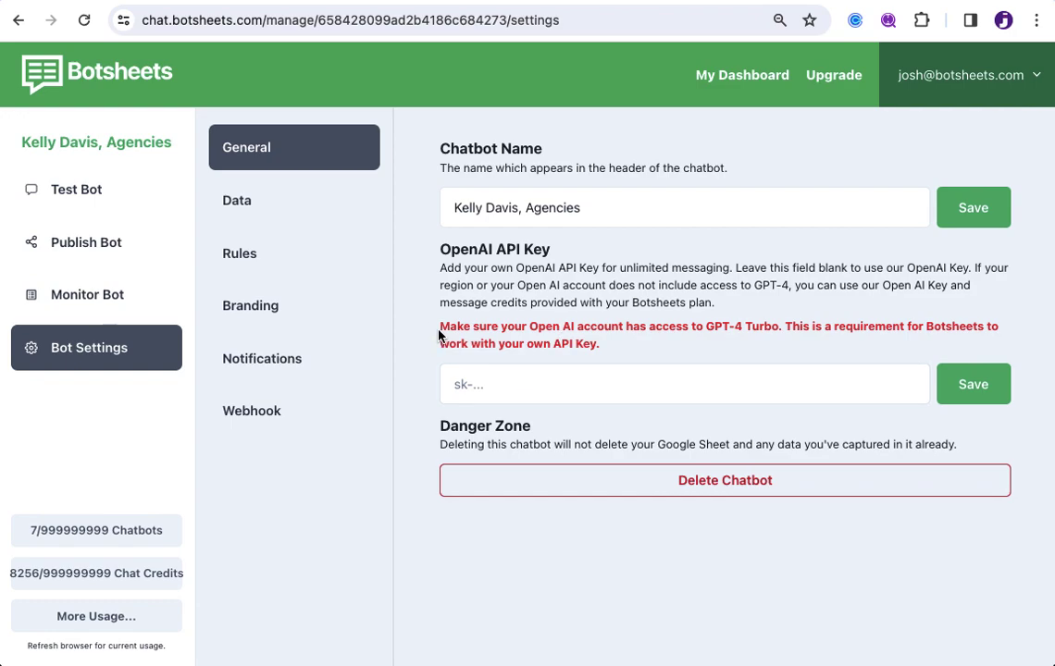
pyautogui.moveTo(439, 326); pyautogui.dragTo(608, 353)
pyautogui.click(608, 353)
pyautogui.click(485, 390)
# - Switch to the OpenAI website and open the API overview to reach the account sign-up
pyautogui.click(704, 2)
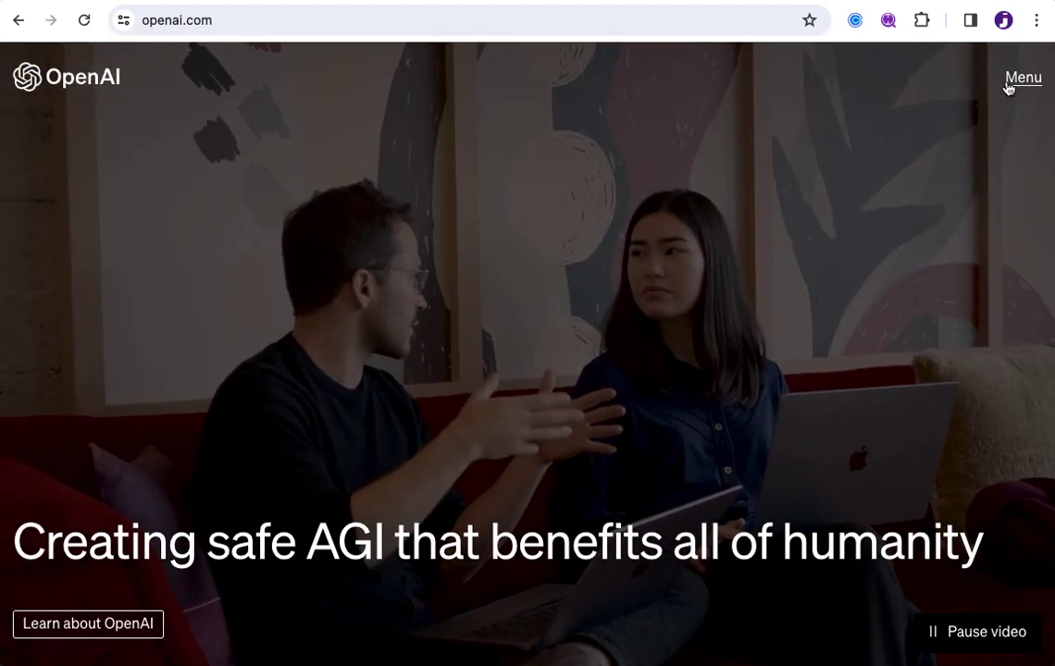
pyautogui.click(1008, 86)
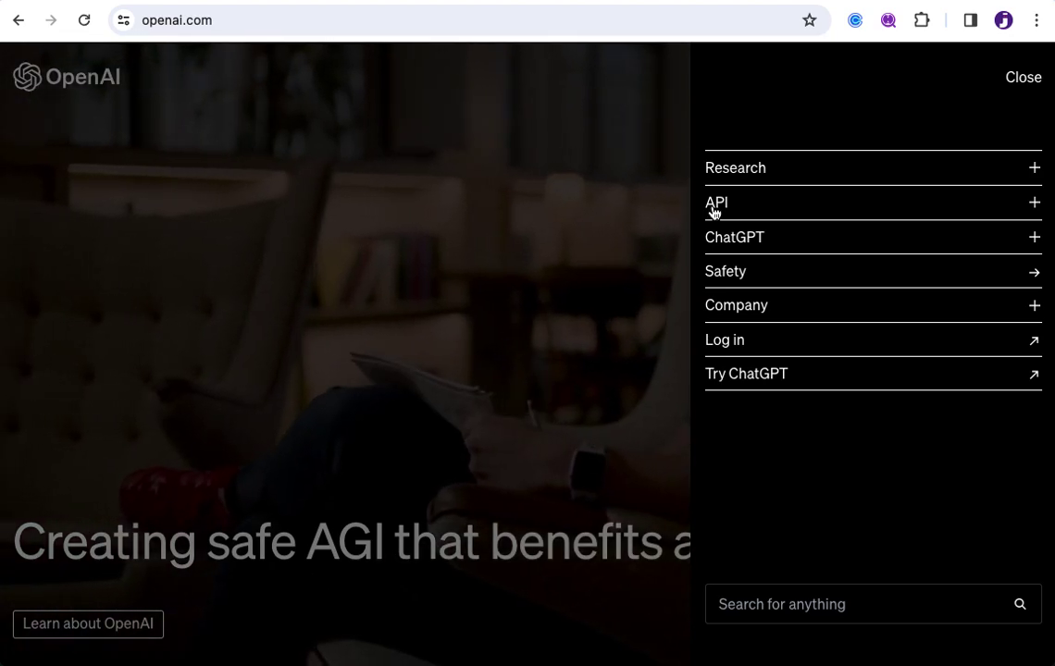
pyautogui.click(714, 204)
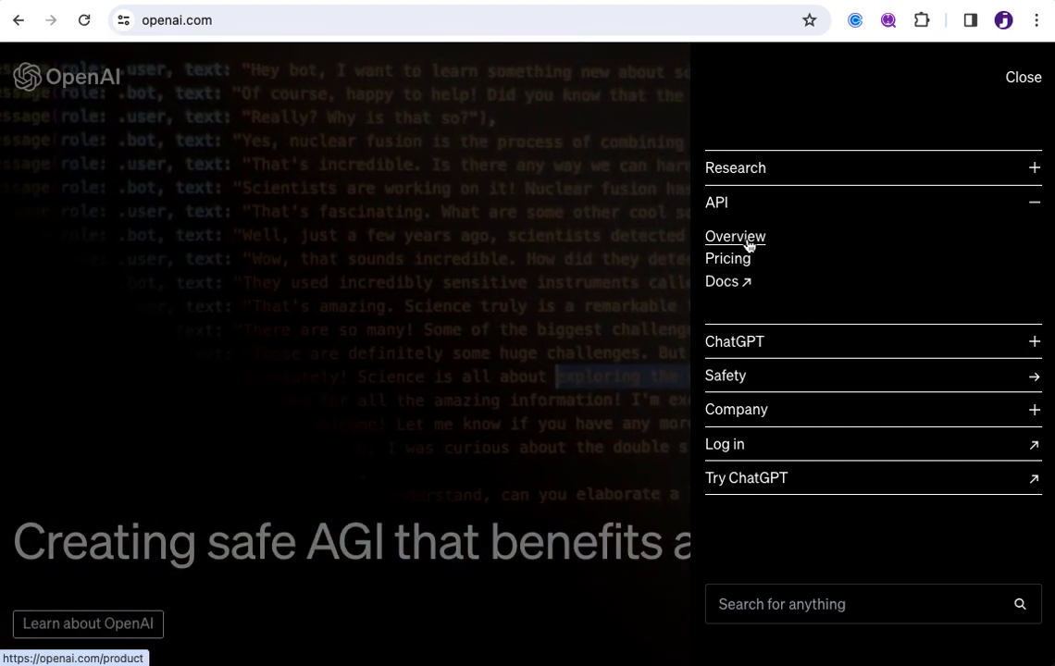
pyautogui.click(748, 244)
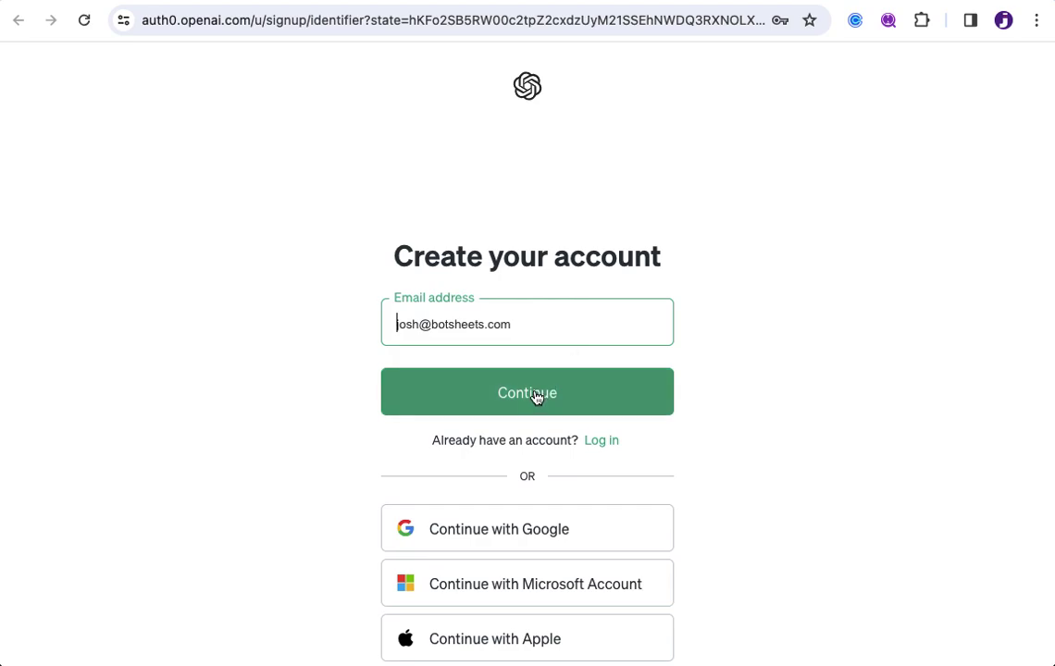
# - Try to create an OpenAI account with the prefilled e-mail address and the account password
pyautogui.click(535, 396)
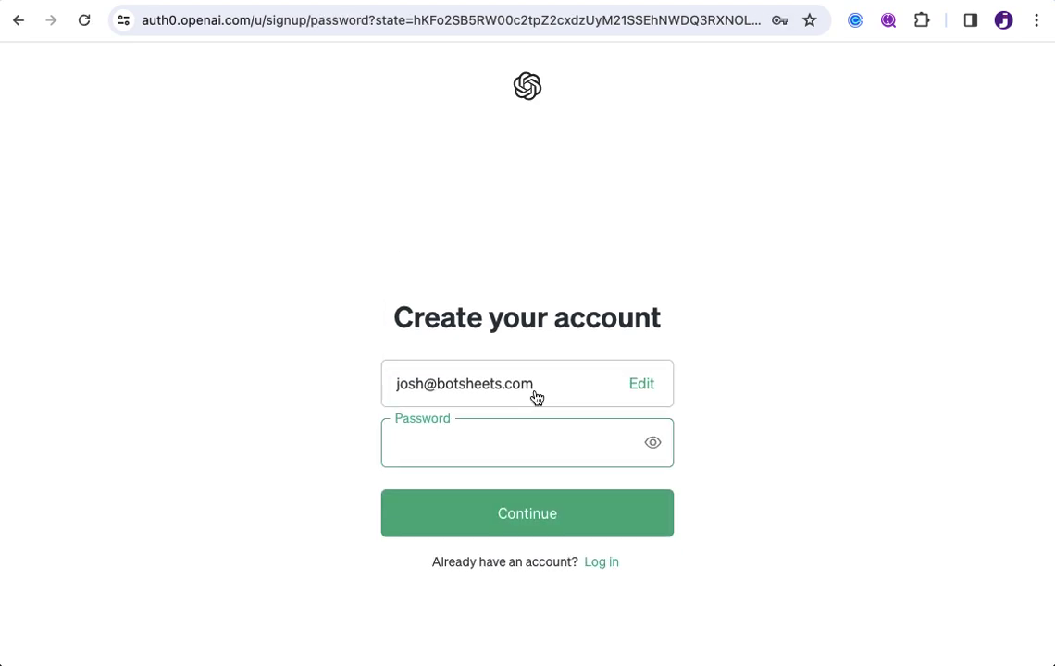
pyautogui.click(520, 455)
pyautogui.click(552, 496)
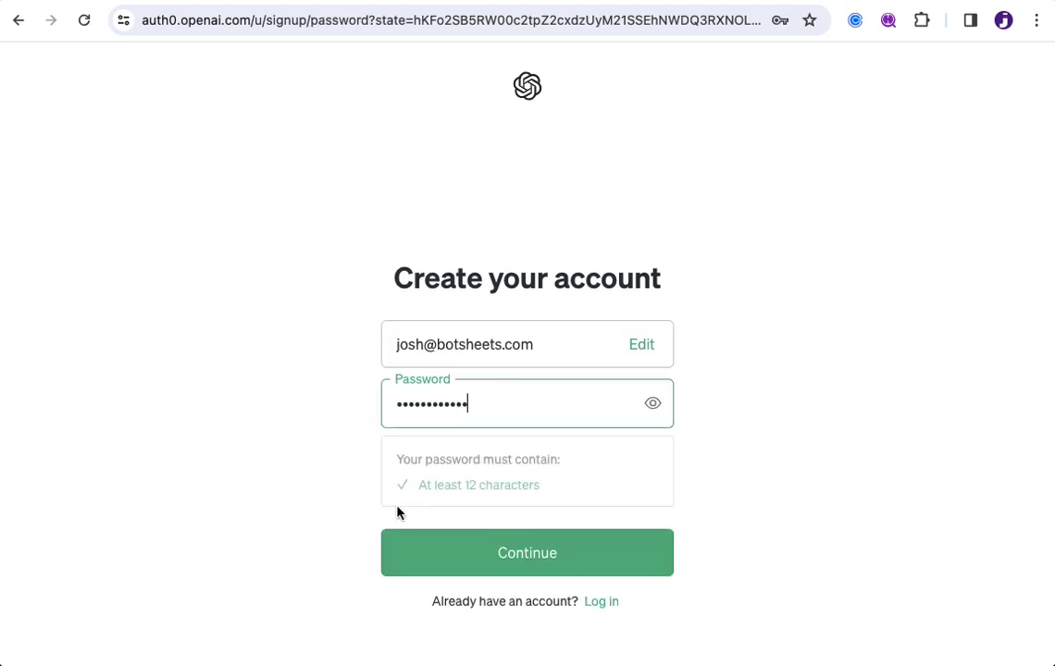
pyautogui.click(532, 558)
pyautogui.click(491, 455)
pyautogui.write('••••')
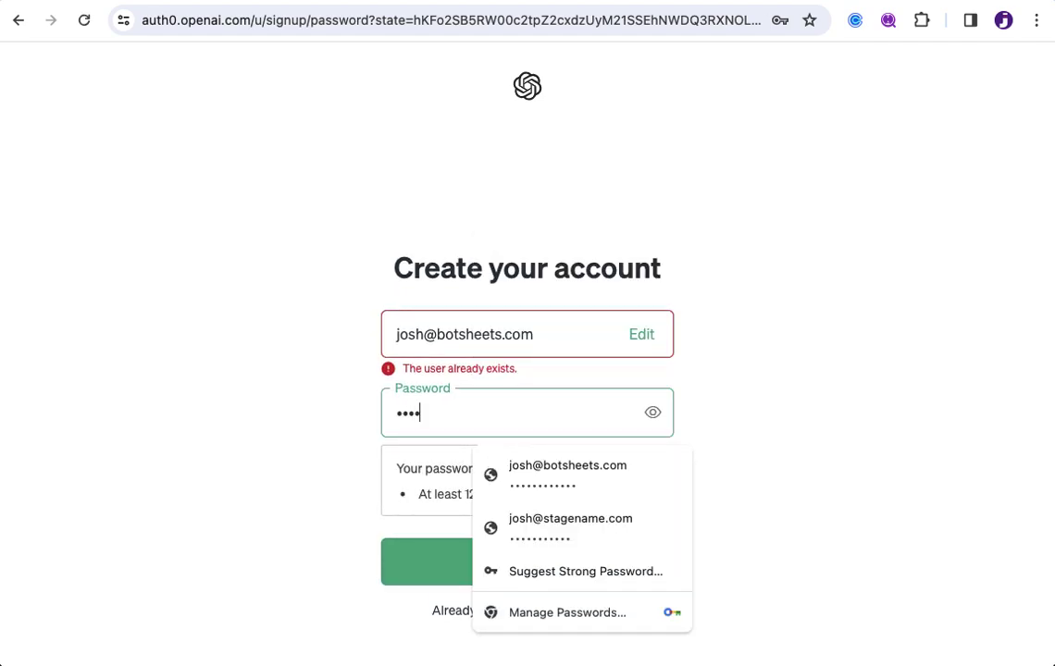
pyautogui.write('••••••••')
pyautogui.click(778, 423)
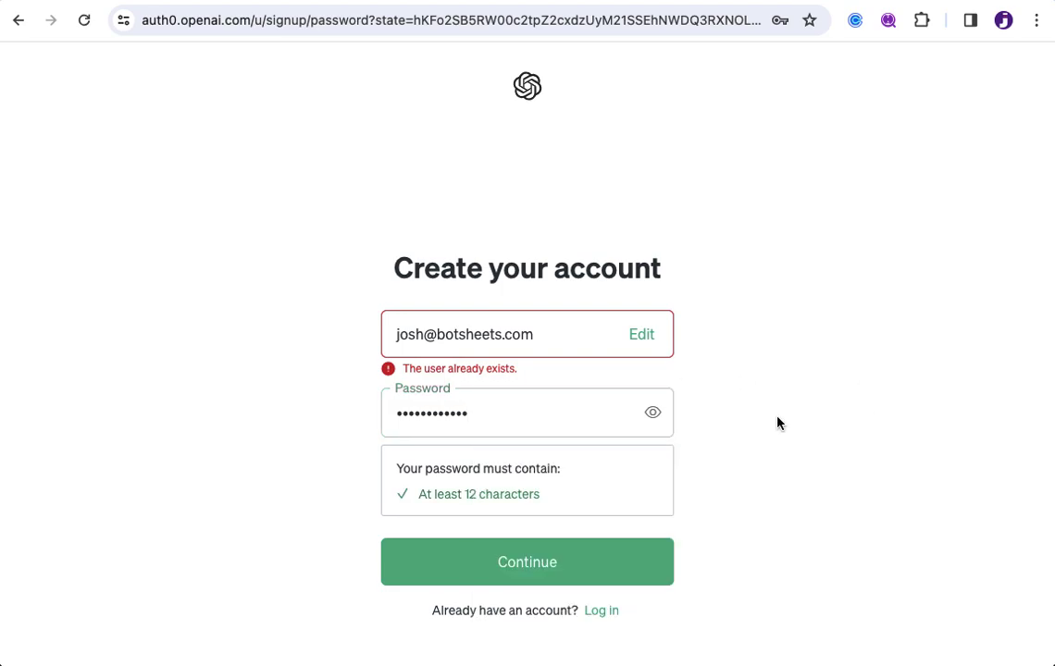
pyautogui.click(532, 571)
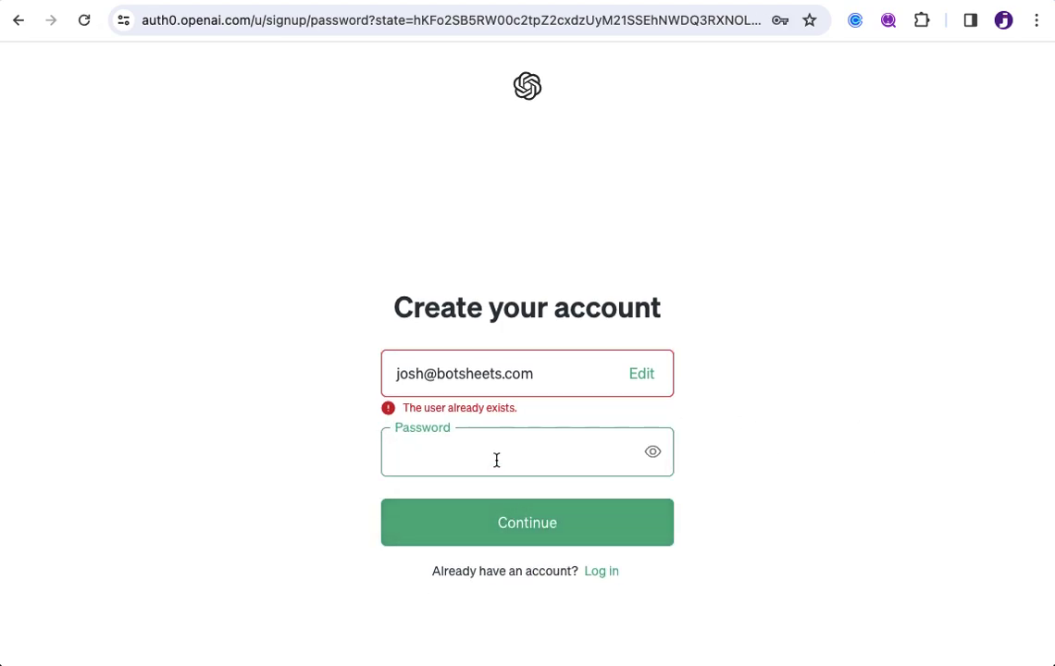
# - Log in to the existing OpenAI account with its e-mail address and account password
pyautogui.click(603, 573)
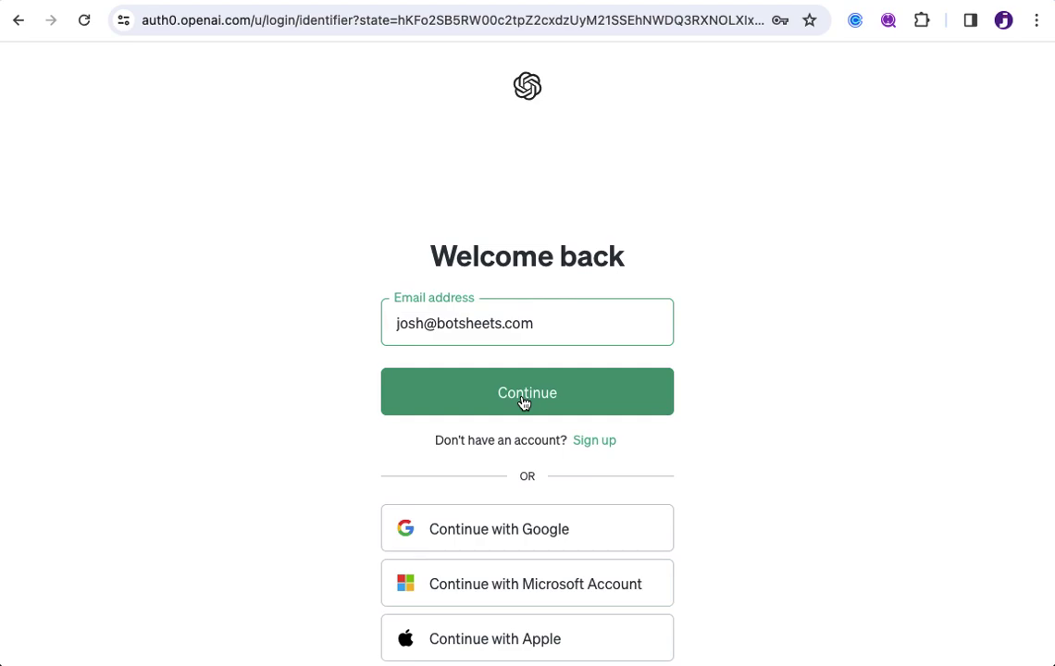
pyautogui.click(523, 401)
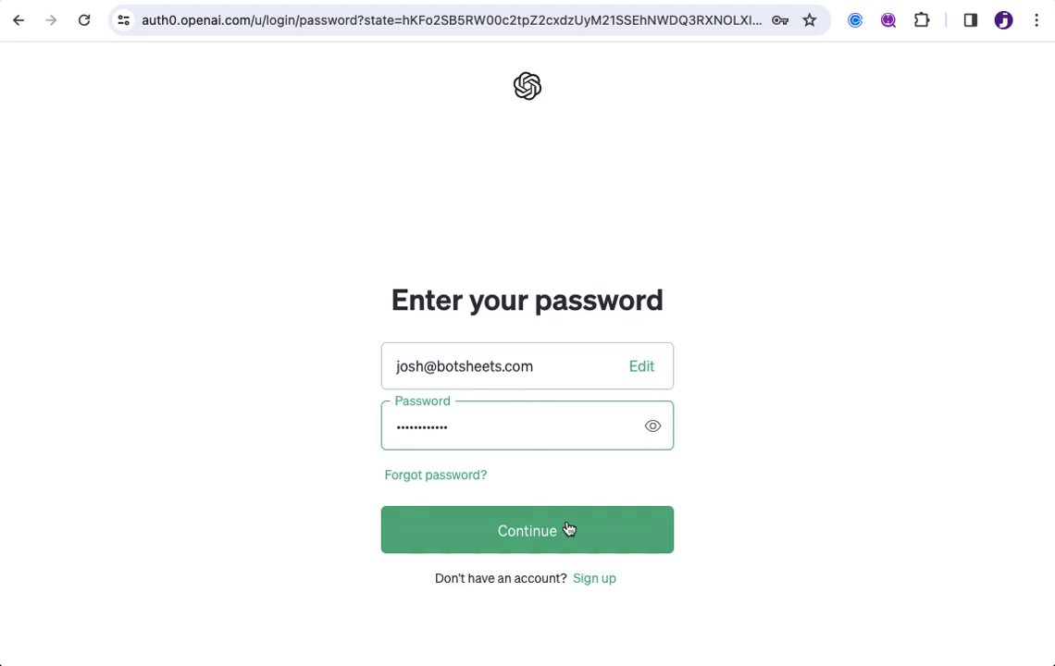
pyautogui.click(572, 523)
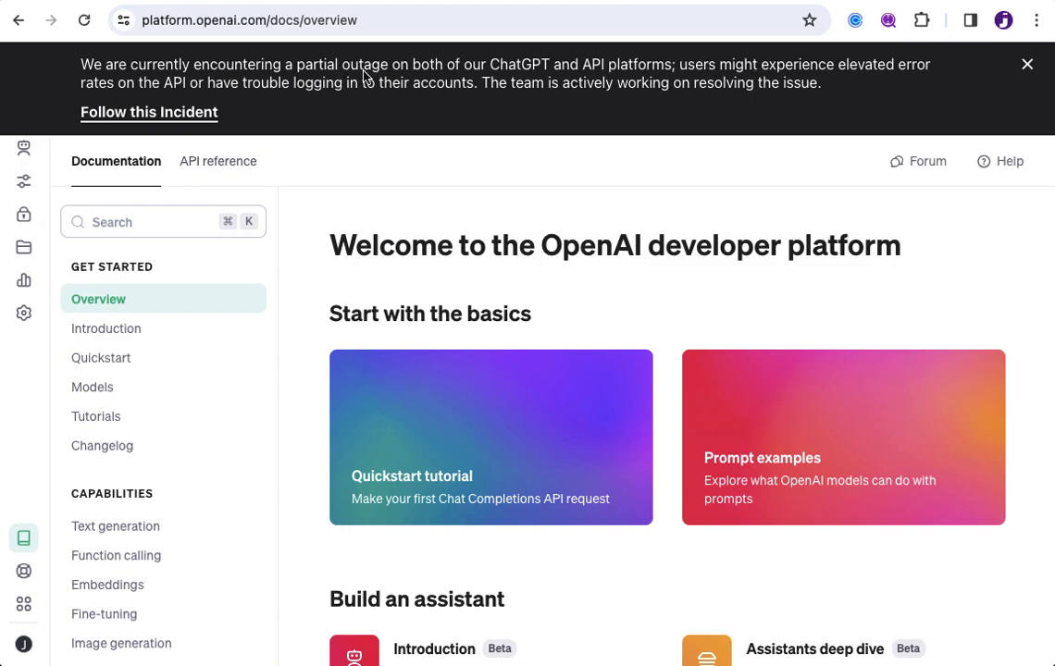
# - Dismiss the outage notice and open the API keys page of the OpenAI developer platform
pyautogui.click(1027, 66)
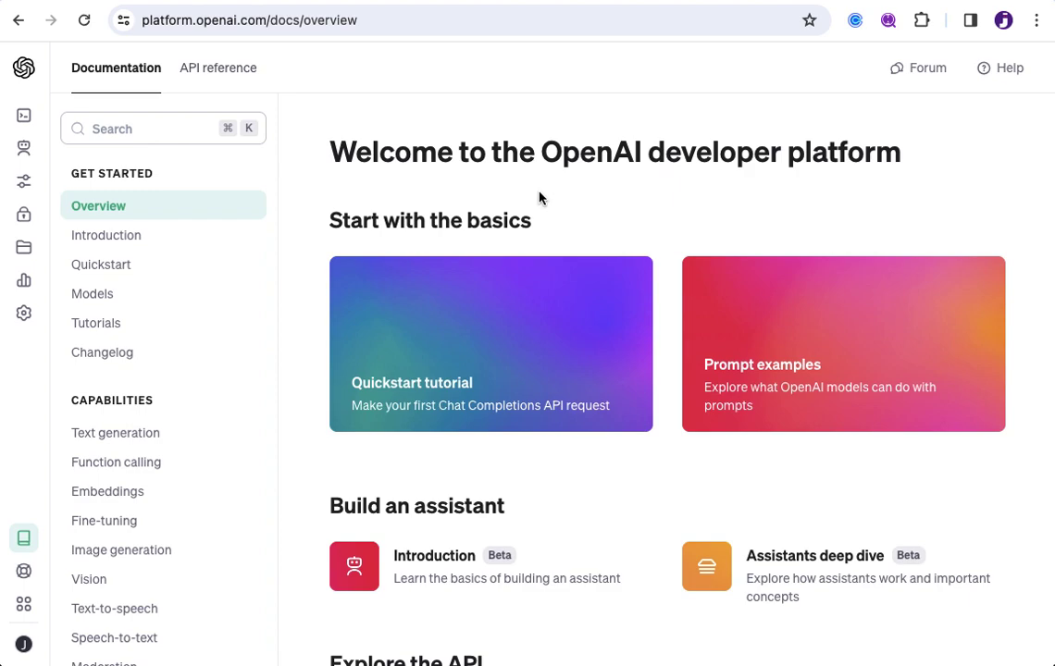
pyautogui.moveTo(24, 248)
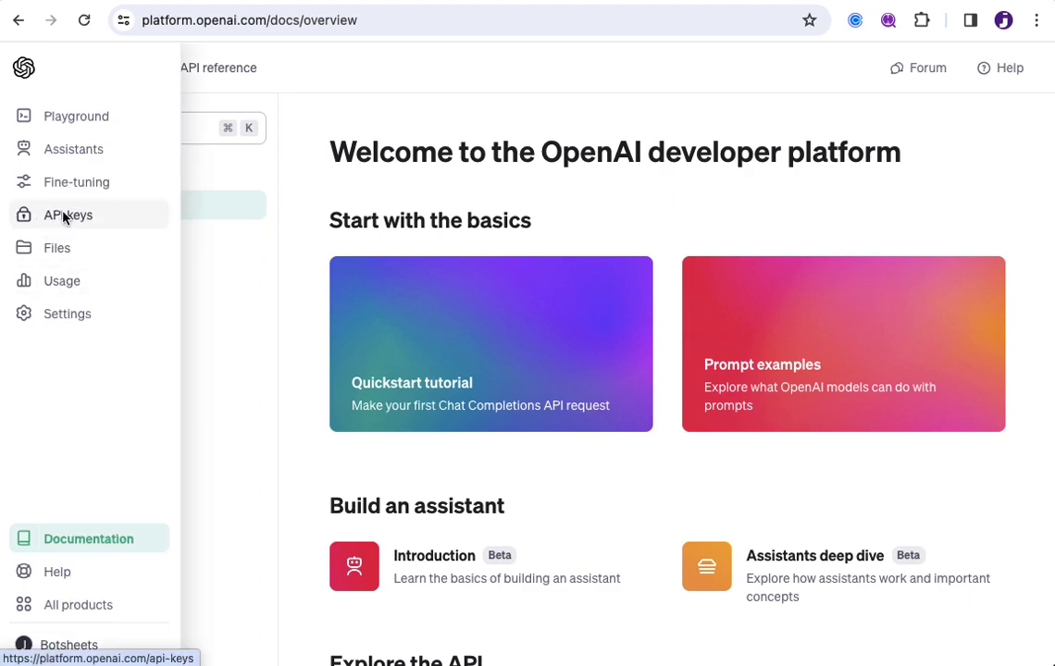
pyautogui.click(98, 217)
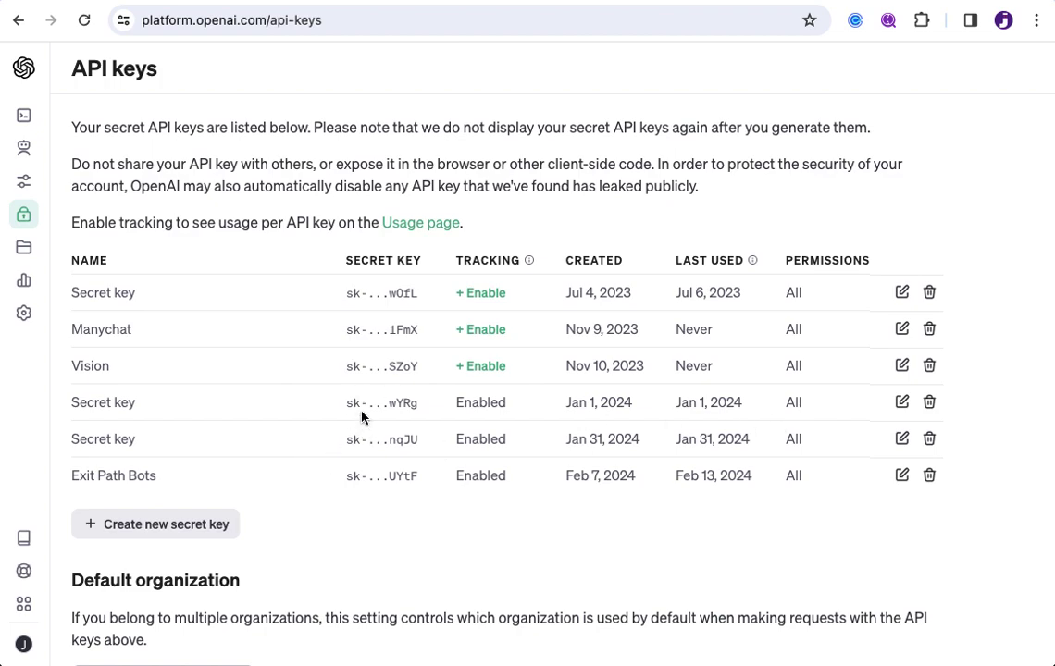
# - Examine the existing secret keys and the edit options of the key created on Jan 1, 2024, without changing anything
pyautogui.click(902, 402)
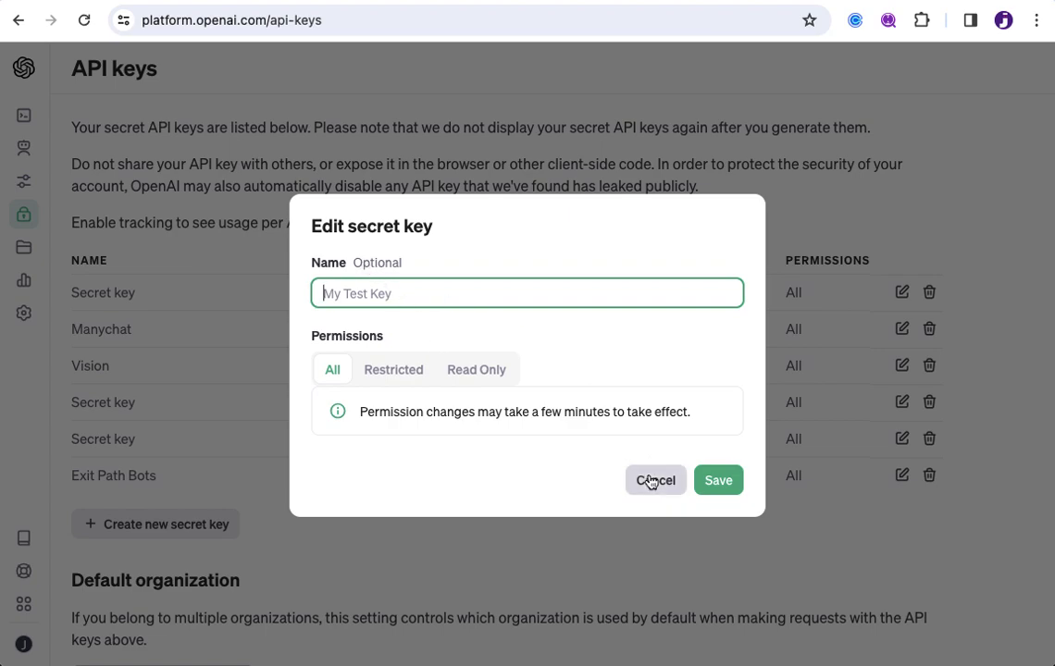
pyautogui.click(650, 480)
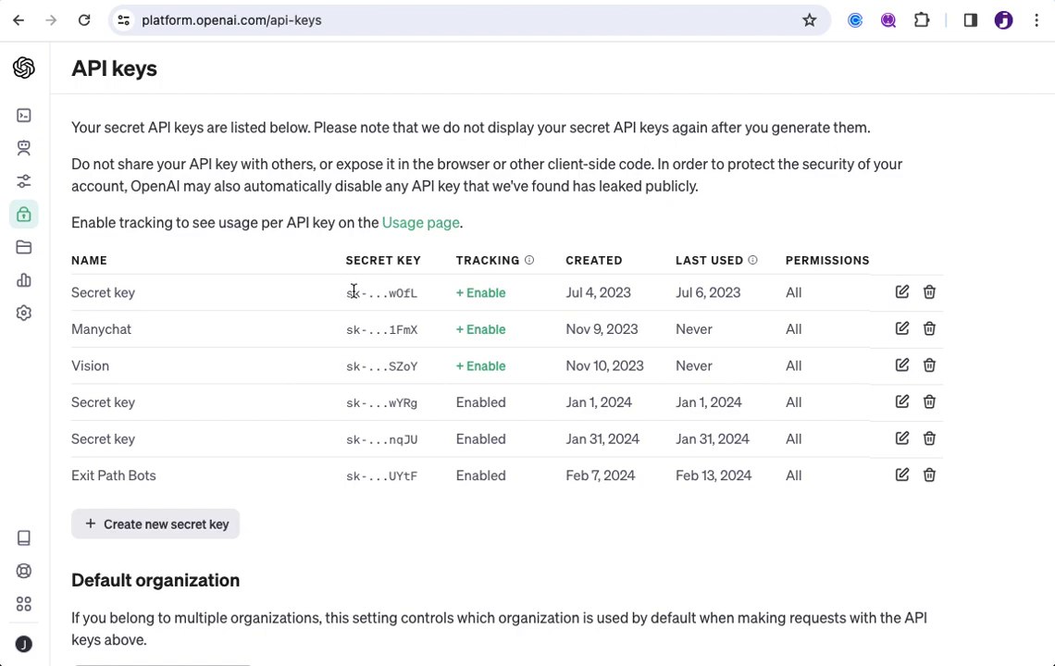
pyautogui.moveTo(347, 292); pyautogui.dragTo(423, 298)
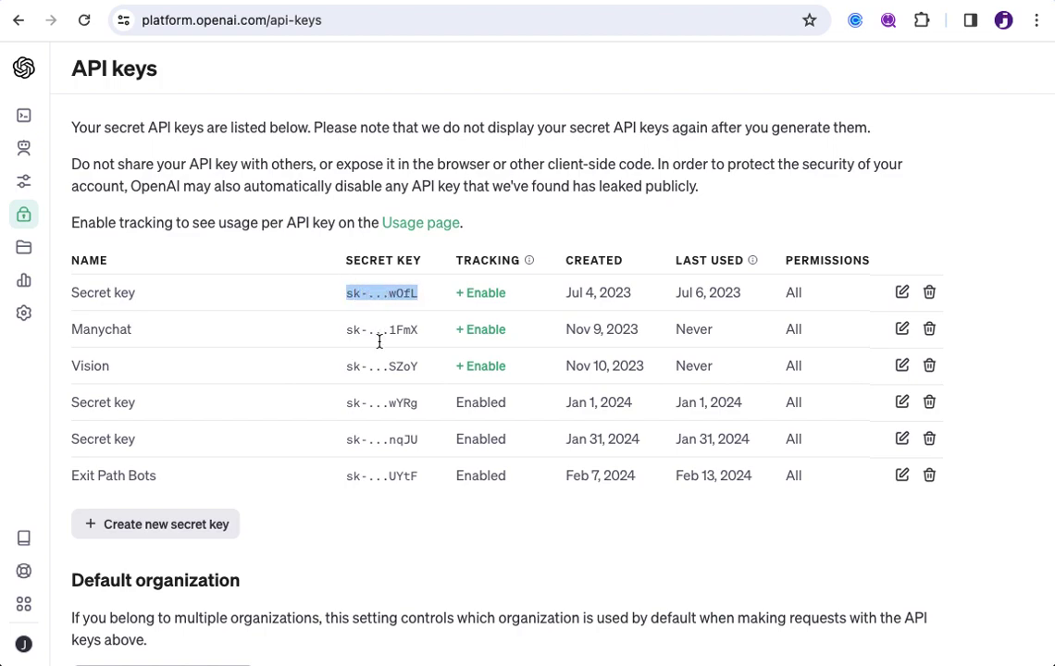
pyautogui.click(370, 371)
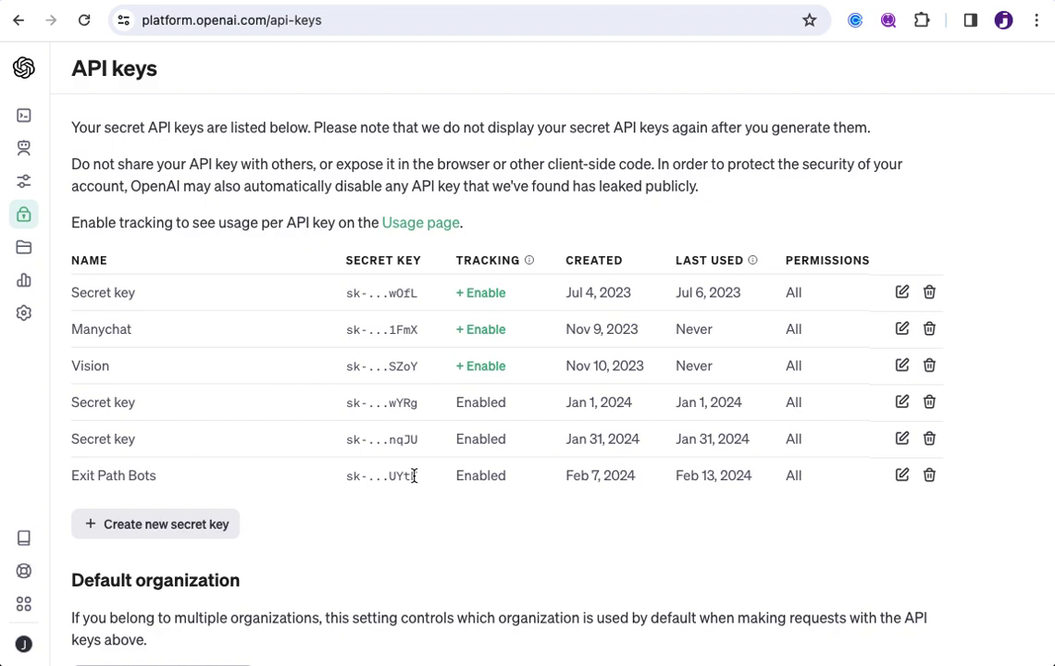
# - Create a new unnamed secret key with All permissions and copy the key
pyautogui.click(176, 537)
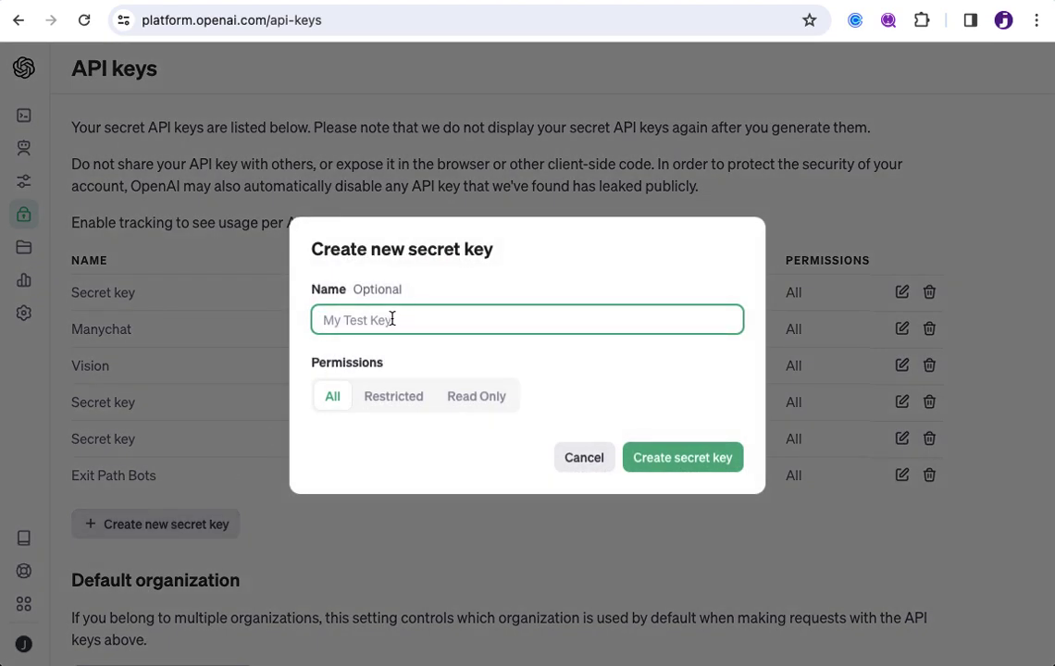
pyautogui.click(664, 384)
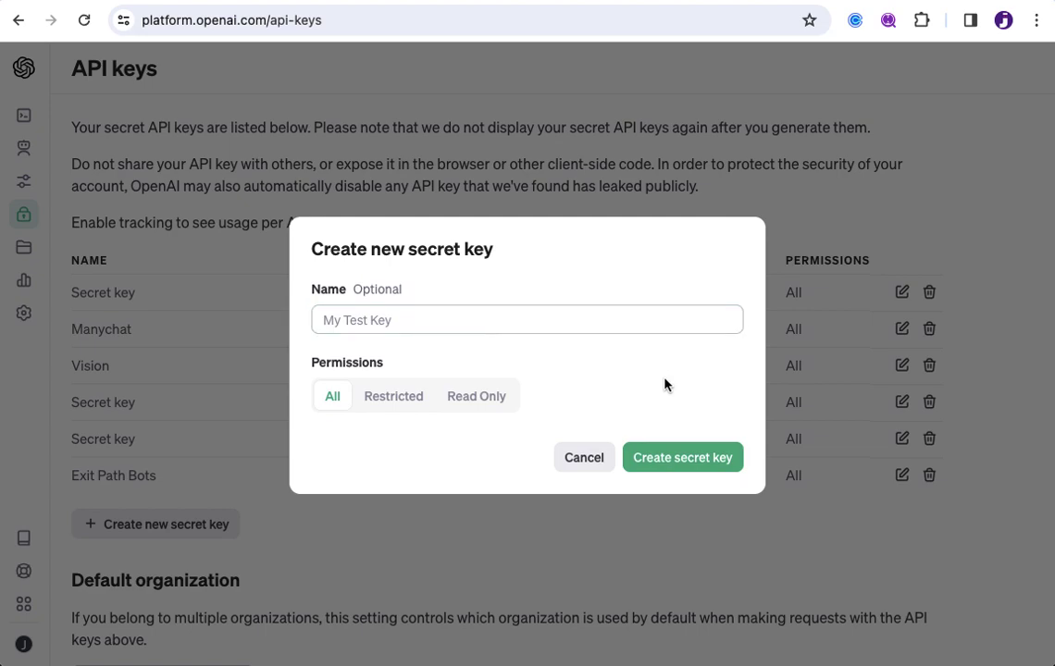
pyautogui.click(683, 459)
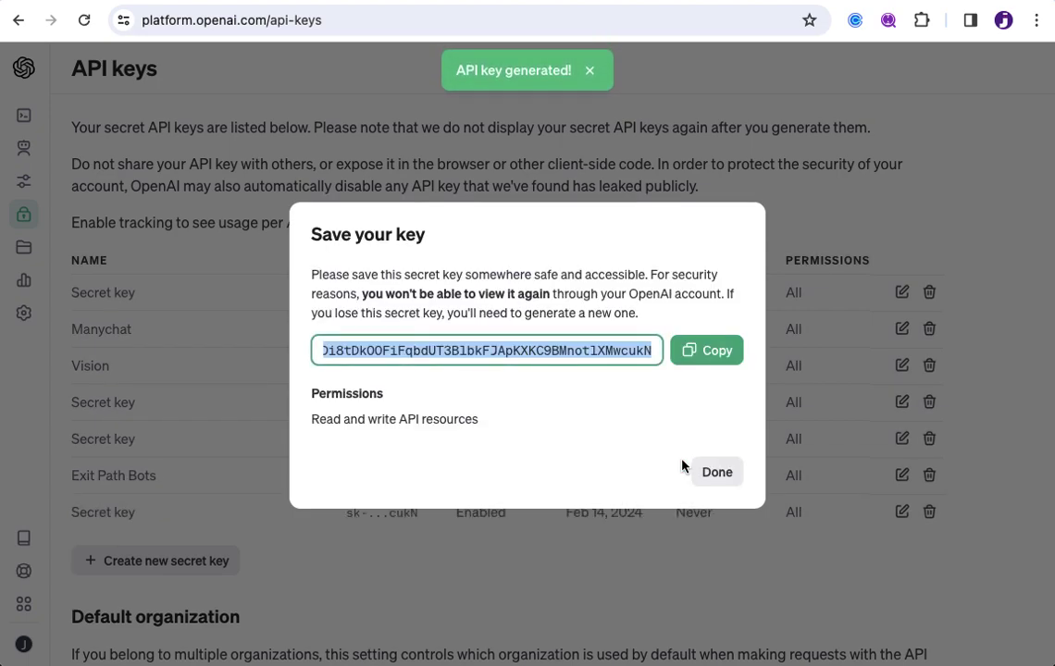
pyautogui.click(706, 355)
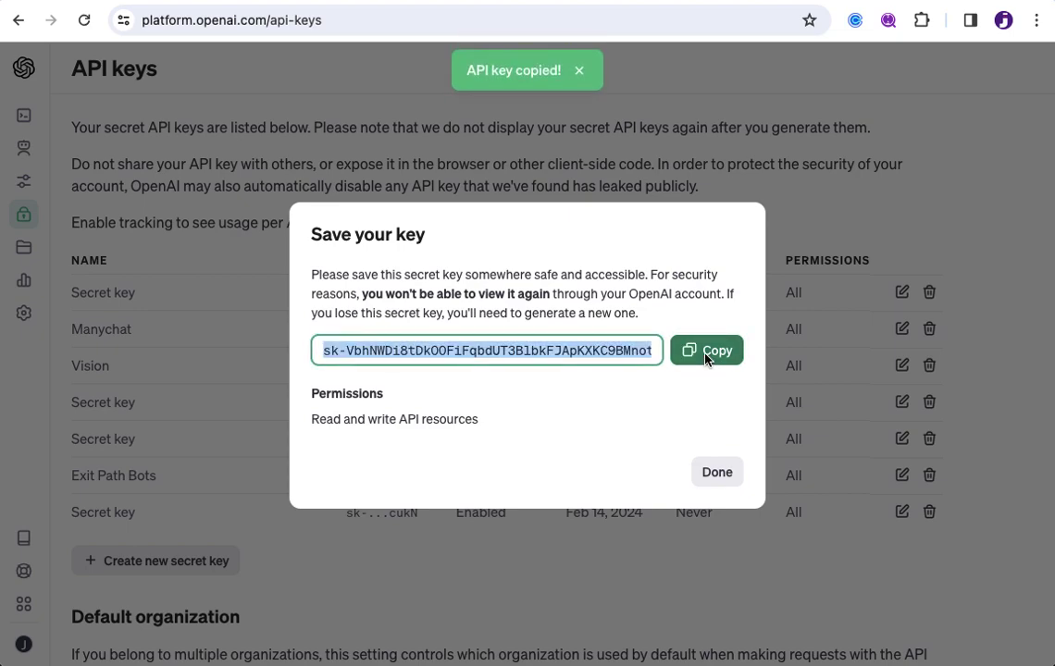
pyautogui.click(723, 475)
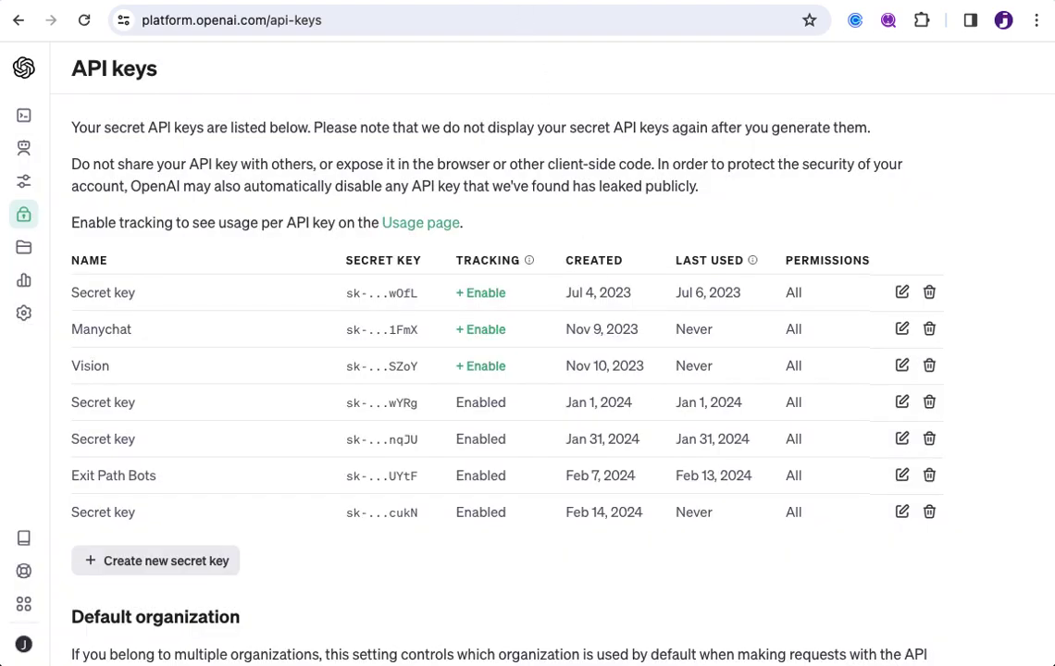
# - Switch back to Botsheets, paste the copied key as the chatbot's OpenAI API Key and save it
pyautogui.click(555, 1)
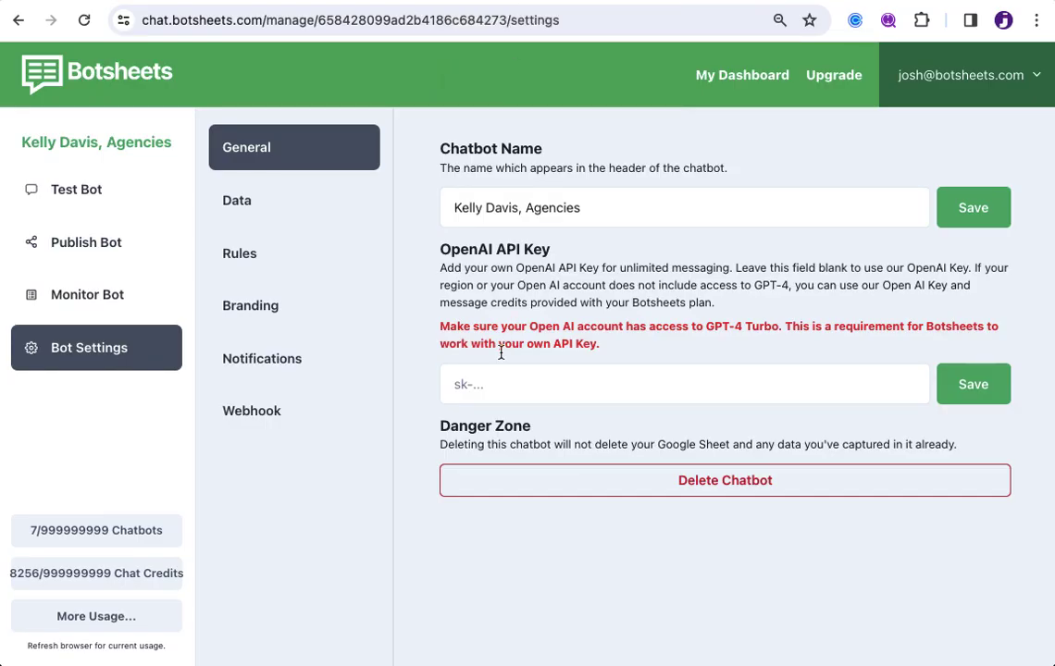
pyautogui.click(491, 385)
pyautogui.press('super+v')
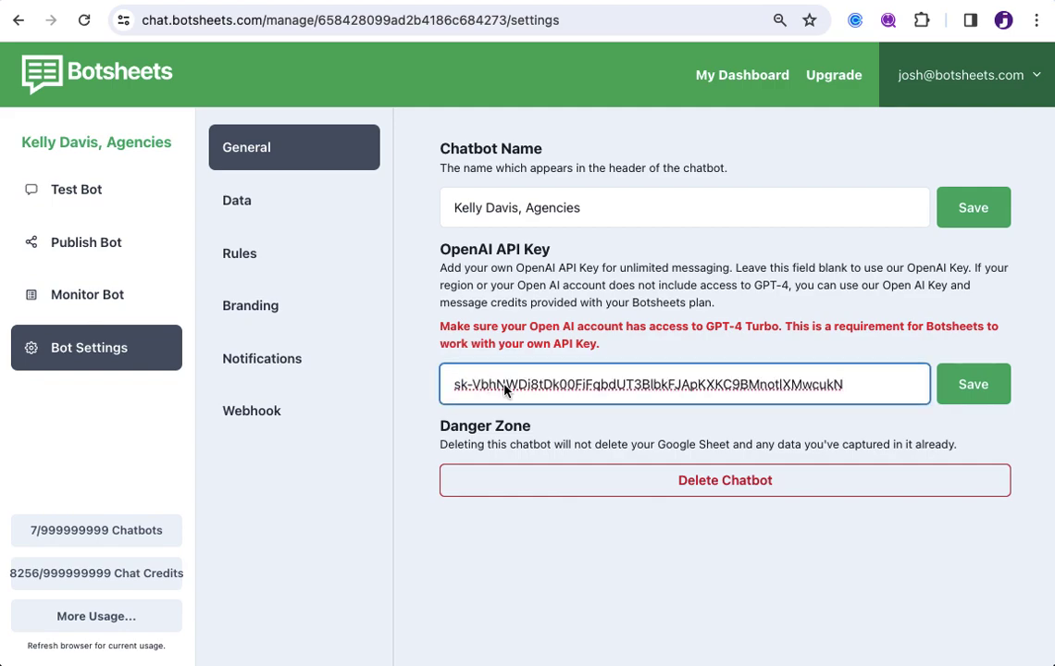
pyautogui.click(666, 599)
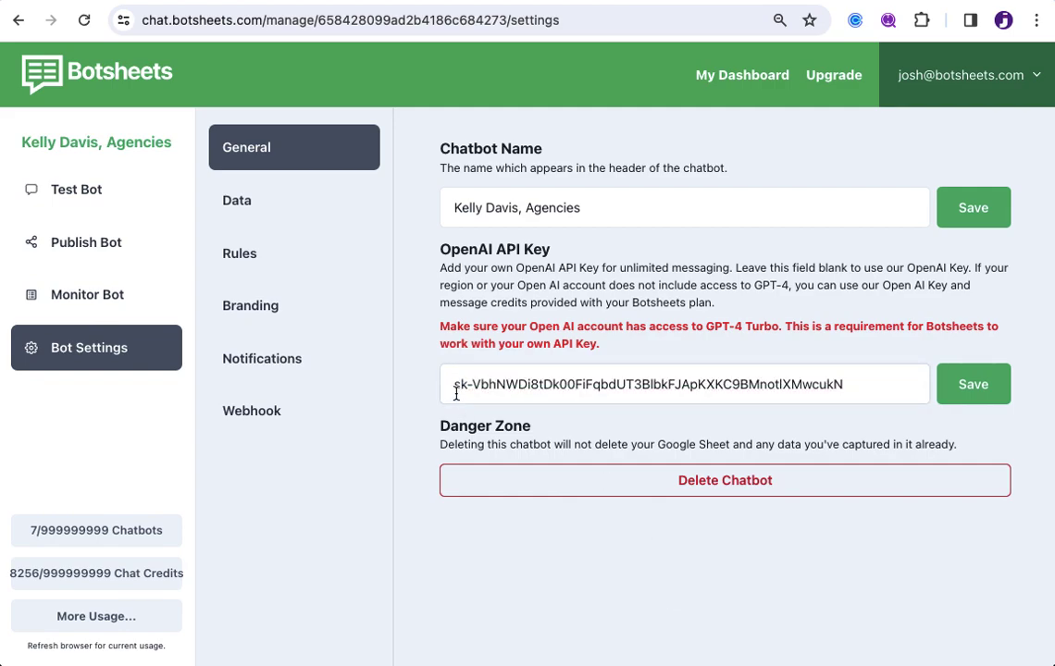
pyautogui.click(973, 385)
# - Return to the API keys page of the OpenAI developer platform
pyautogui.click(758, 0)
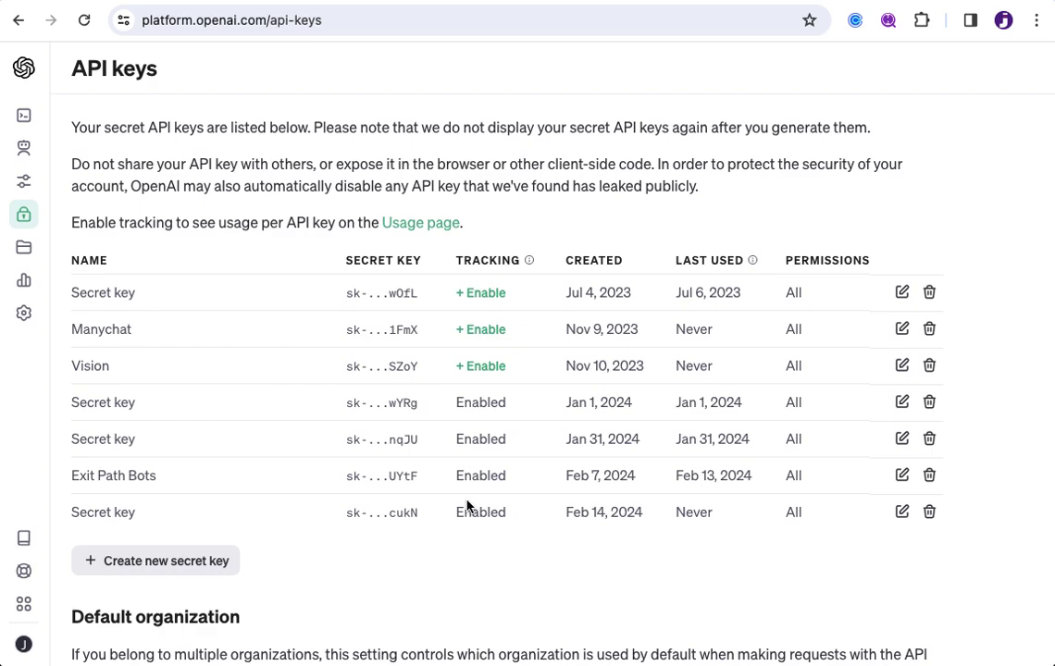
pyautogui.moveTo(21, 222)
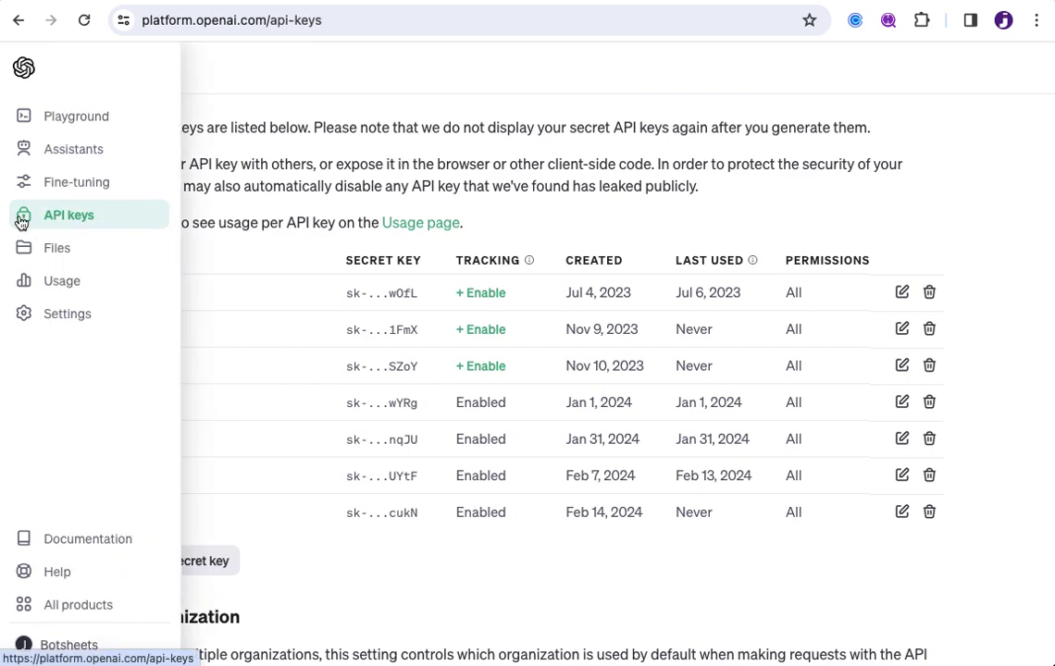